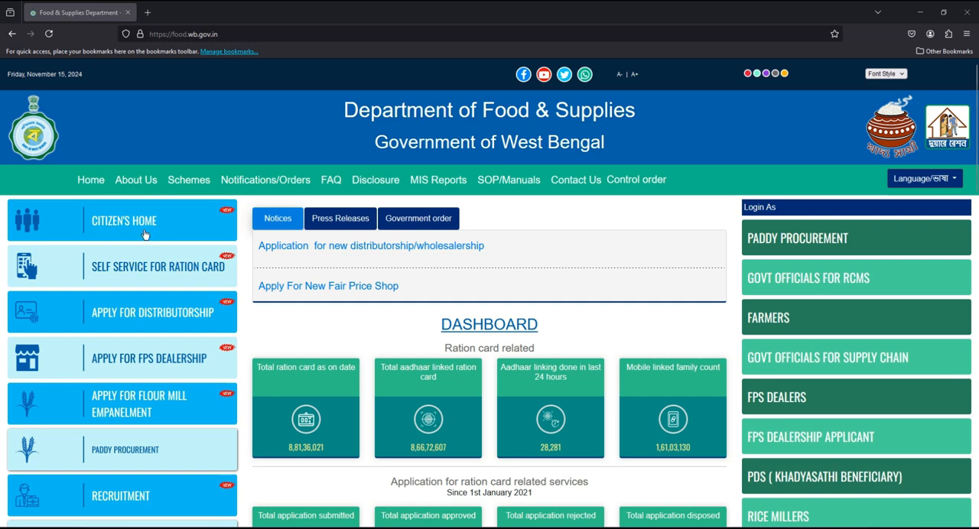
Open the e-KYC service for linking Aadhaar from Citizen's Home, through the Ration Card Related Corner and its self services
left_click(151, 227)
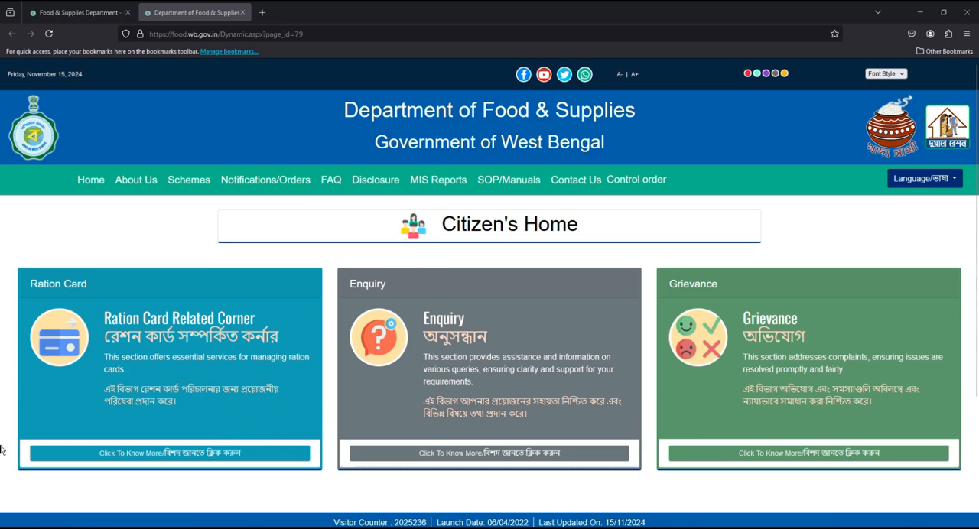
left_click(121, 459)
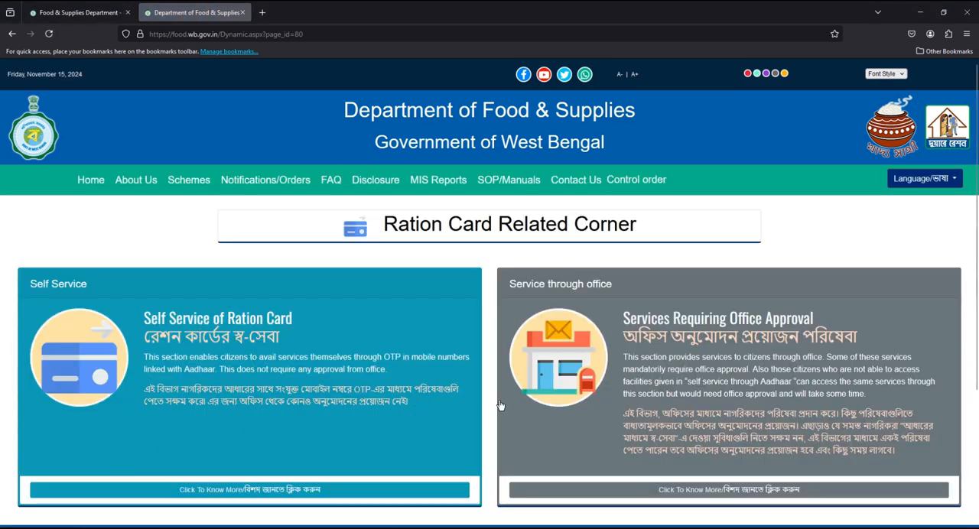
scroll(501, 405, "down", 3)
left_click(215, 331)
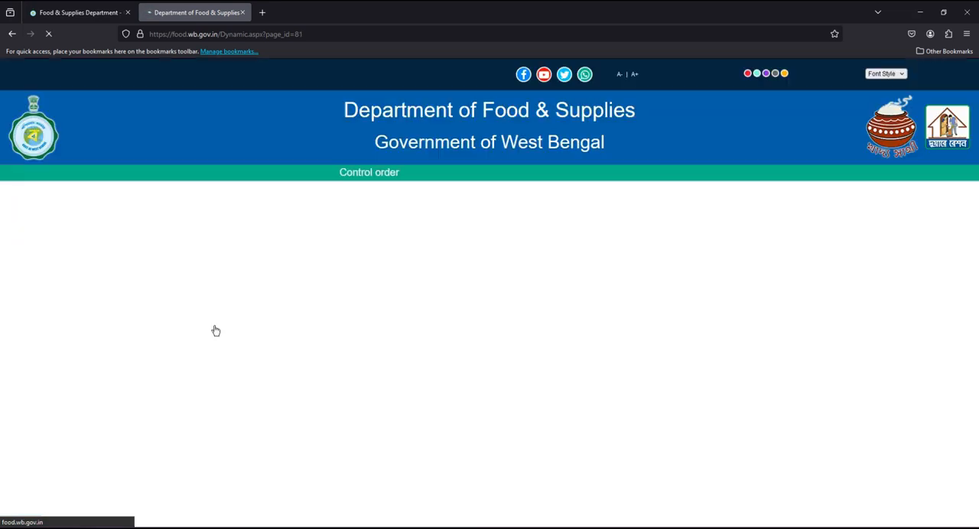
scroll(715, 295, "down", 2)
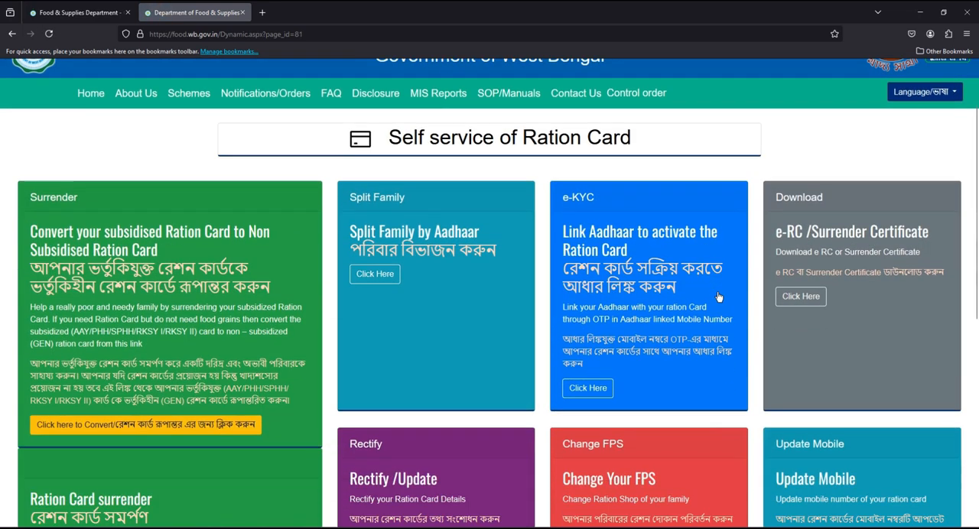
scroll(718, 297, "down", 2)
scroll(718, 298, "up", 1)
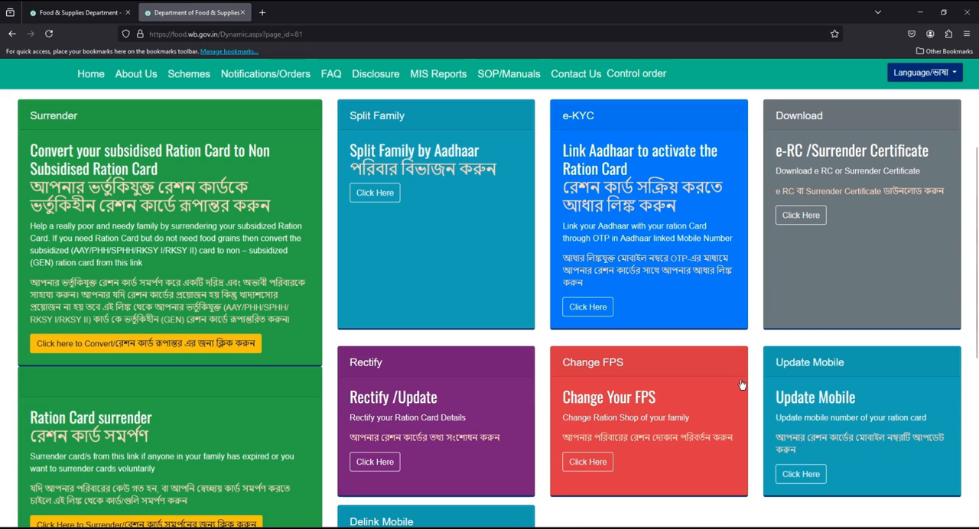
left_click(596, 313)
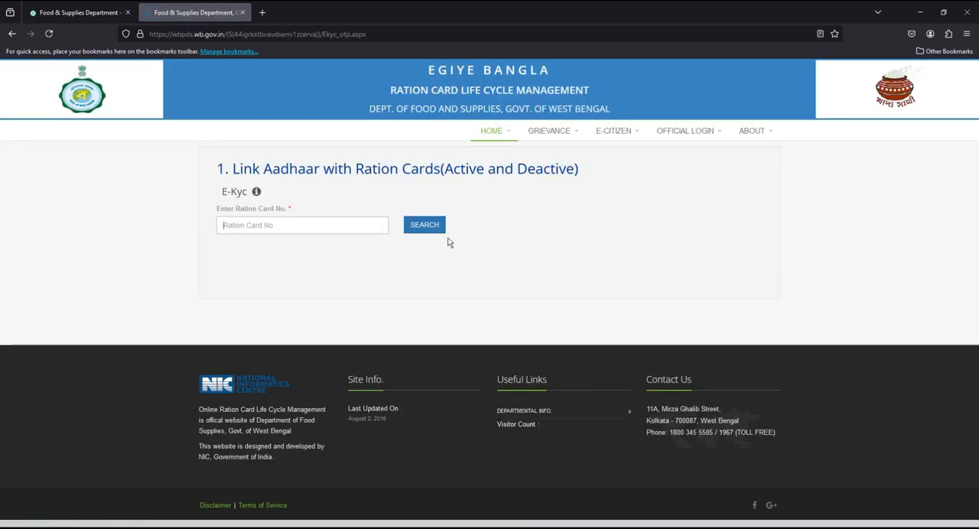
Enter the ration card number on the E-Kyc page and search for the cardholder
left_click(315, 228)
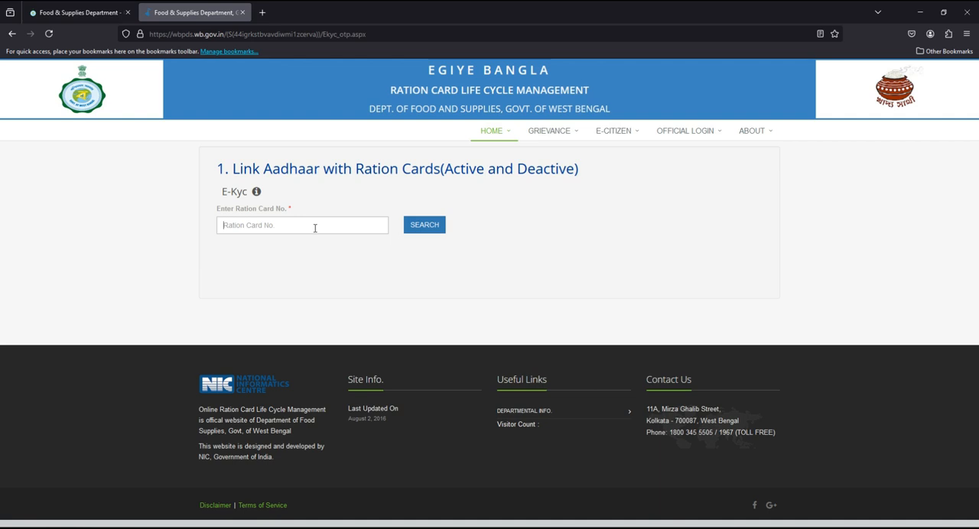
key("ctrl+v")
left_click(418, 231)
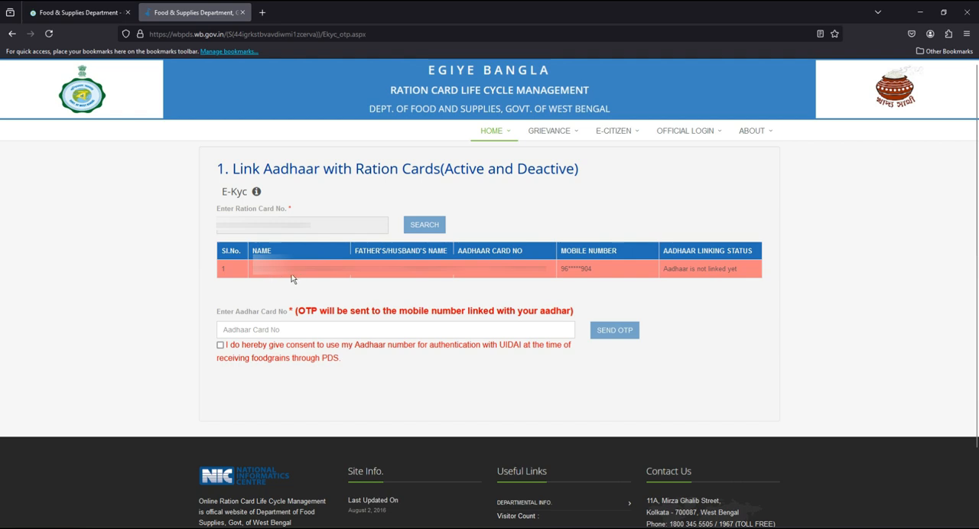
Fill in the Aadhaar card number, give consent for UIDAI authentication and send the OTP
left_click(256, 334)
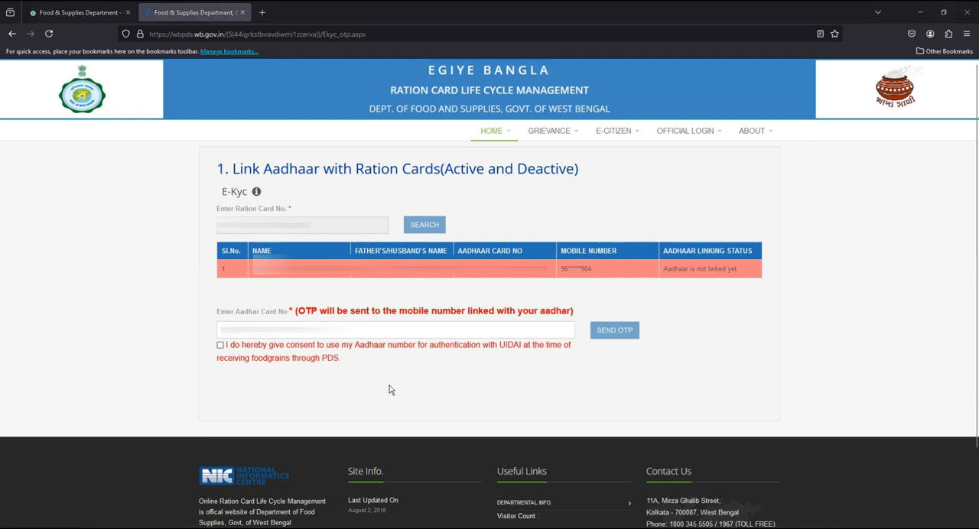
left_click(220, 347)
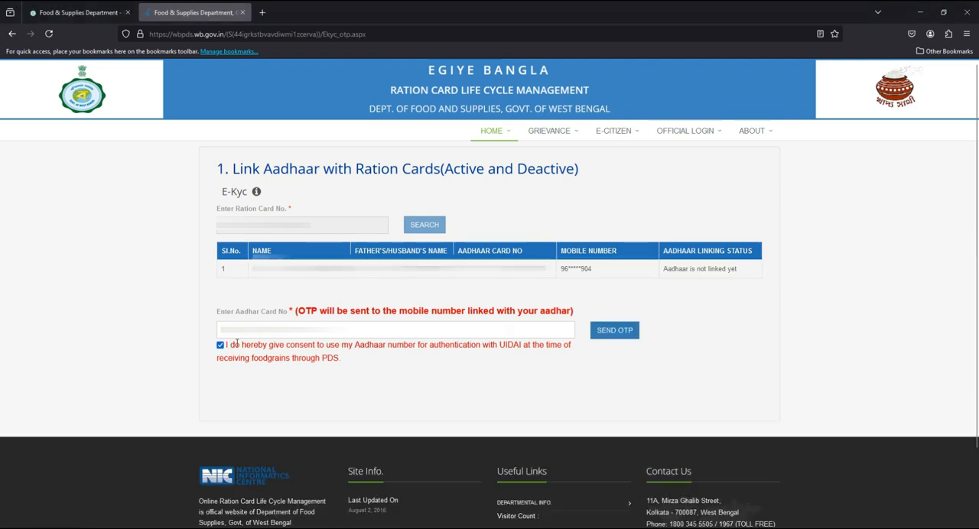
left_click(615, 337)
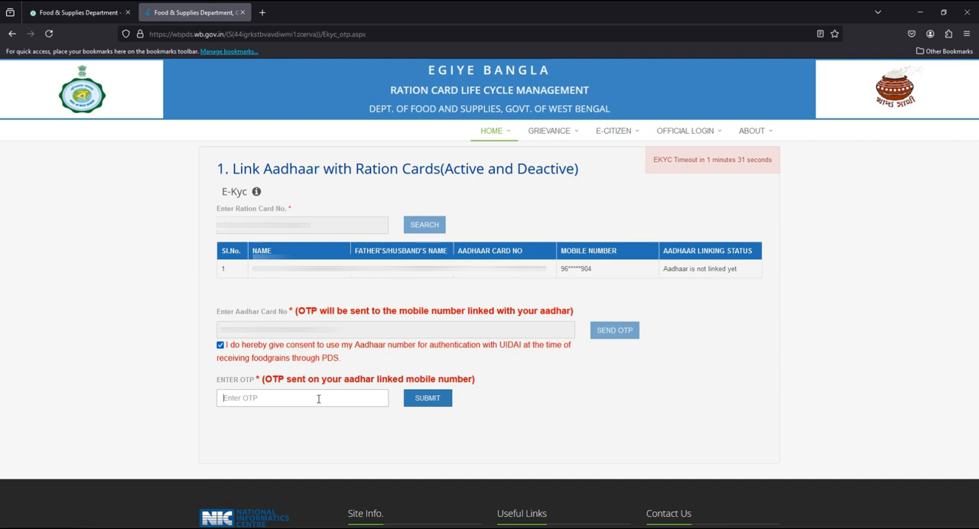
Return to the department home page and open Apply for New Ration Card in Special Services for an existing applicant
key("ctrl+shift+Tab")
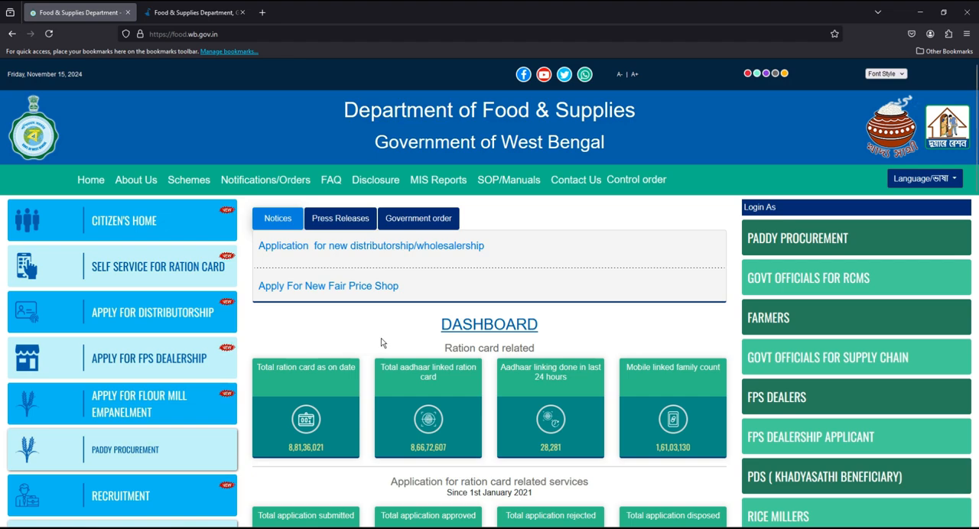
scroll(459, 287, "down", 5)
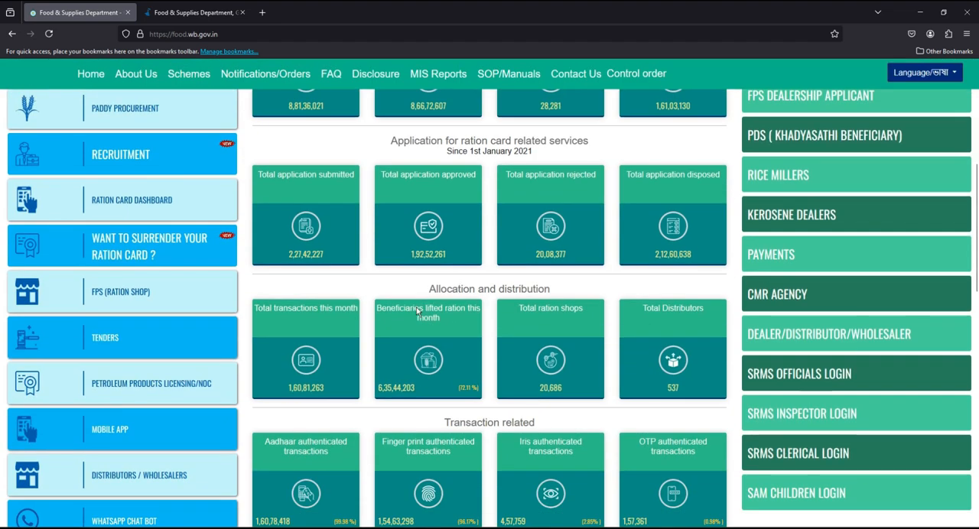
scroll(321, 329, "down", 5)
scroll(275, 337, "down", 3)
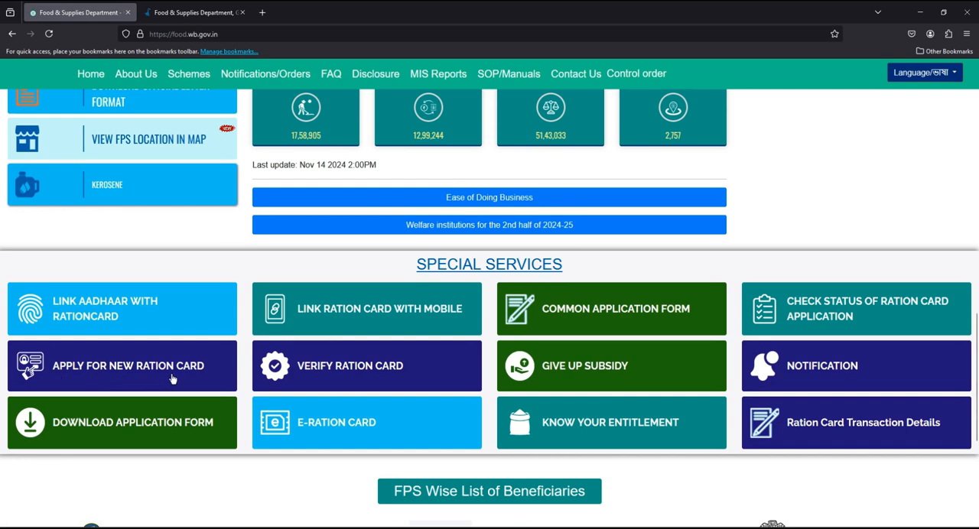
left_click(175, 372)
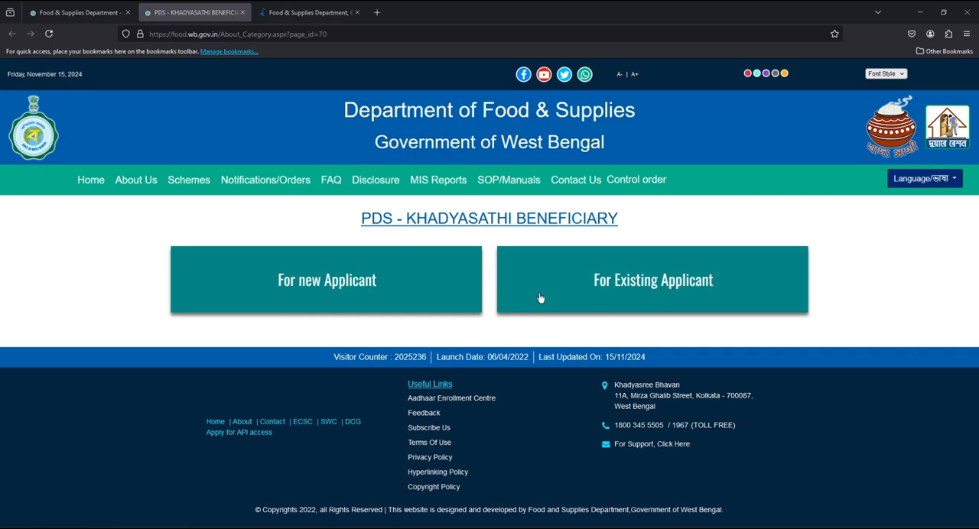
left_click(656, 290)
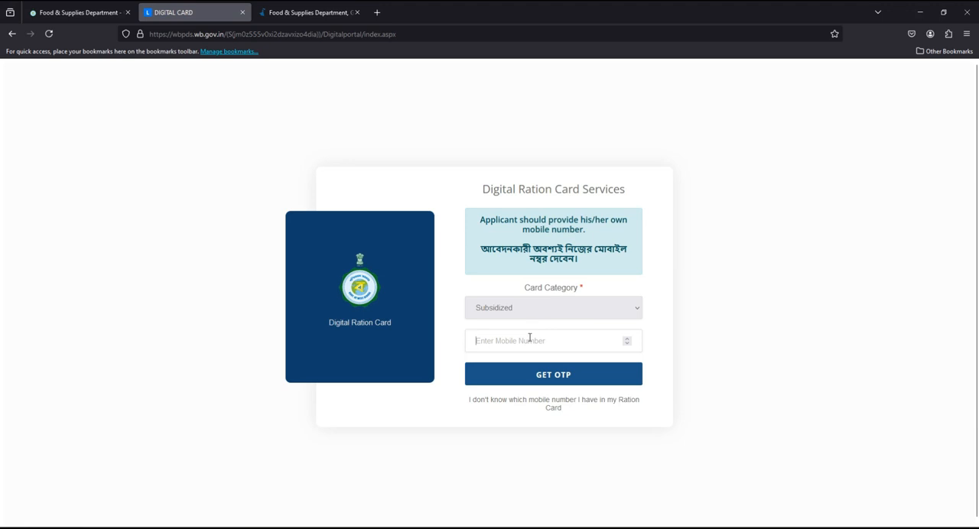
Sign in to Digital Ration Card Services with the registered mobile number and the OTP sent to it
left_click(563, 381)
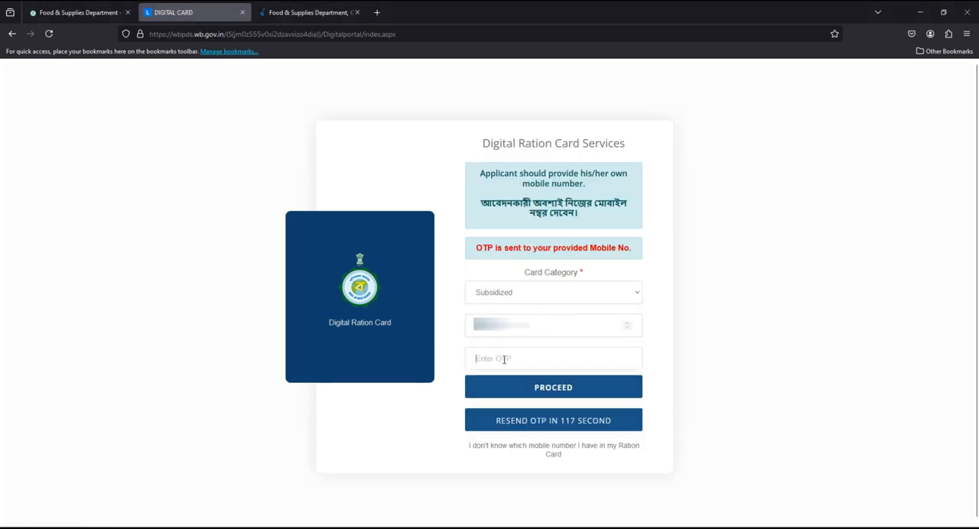
left_click(504, 359)
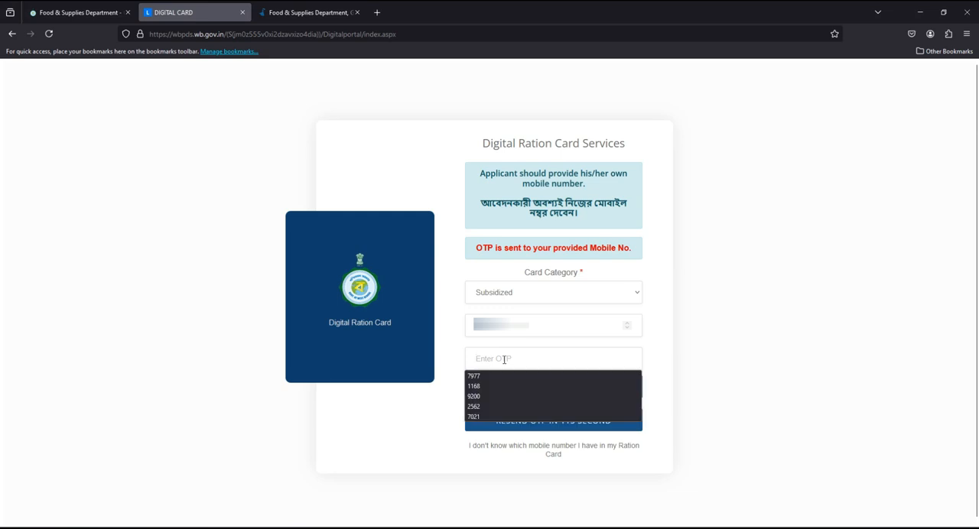
left_click(504, 360)
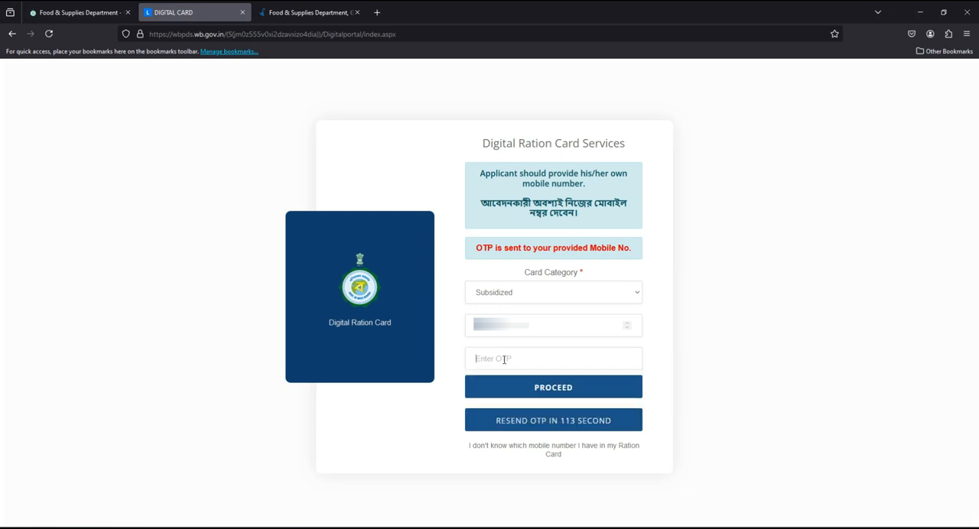
left_click(554, 390)
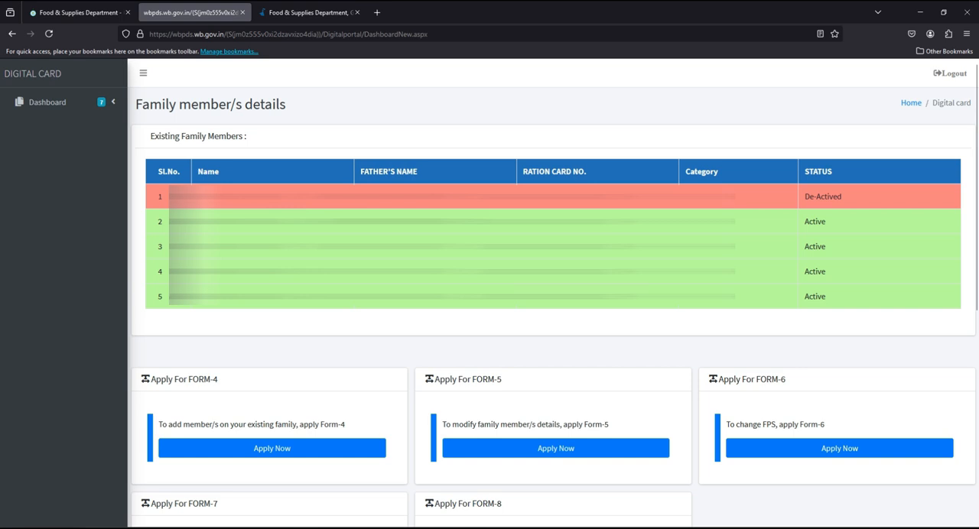
Apply for Form-5 with the Beneficiary Details and Address change type, and correct member 1's name and father's name
left_click(547, 458)
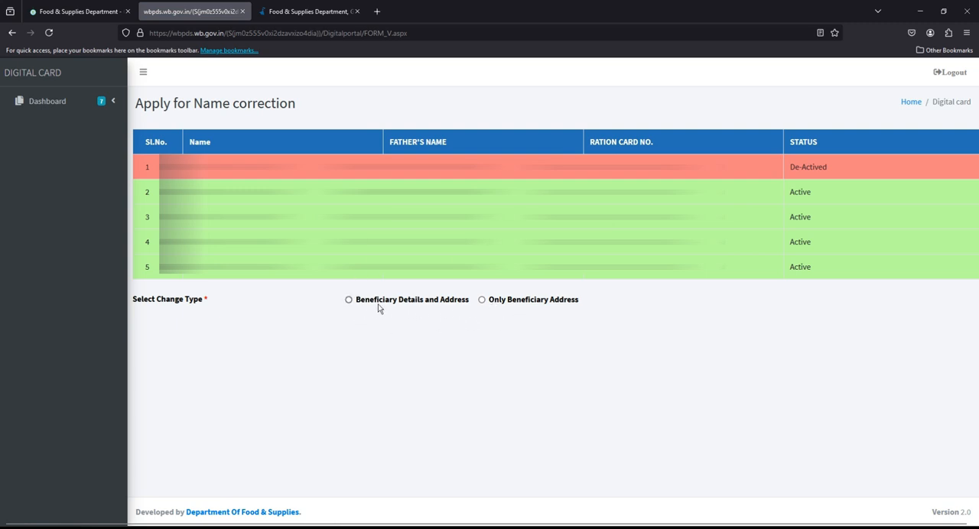
left_click(349, 300)
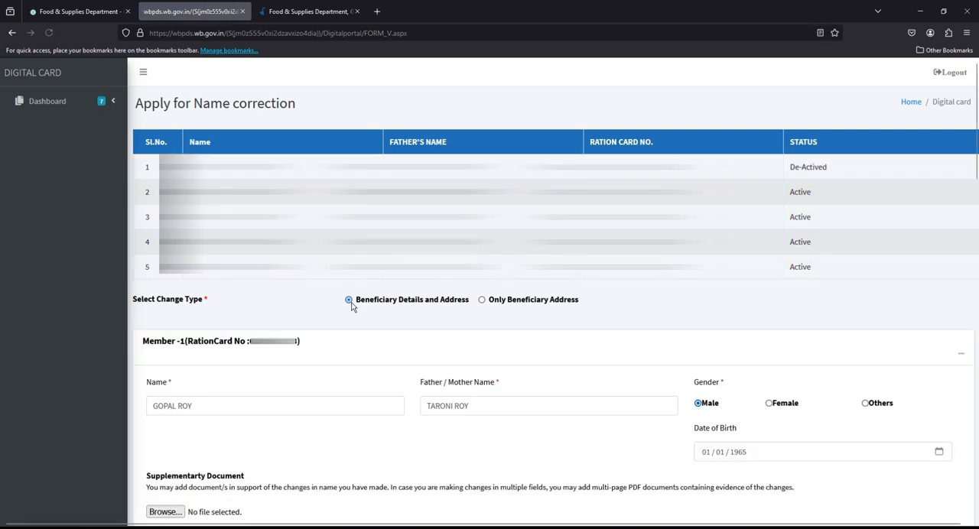
left_click(218, 405)
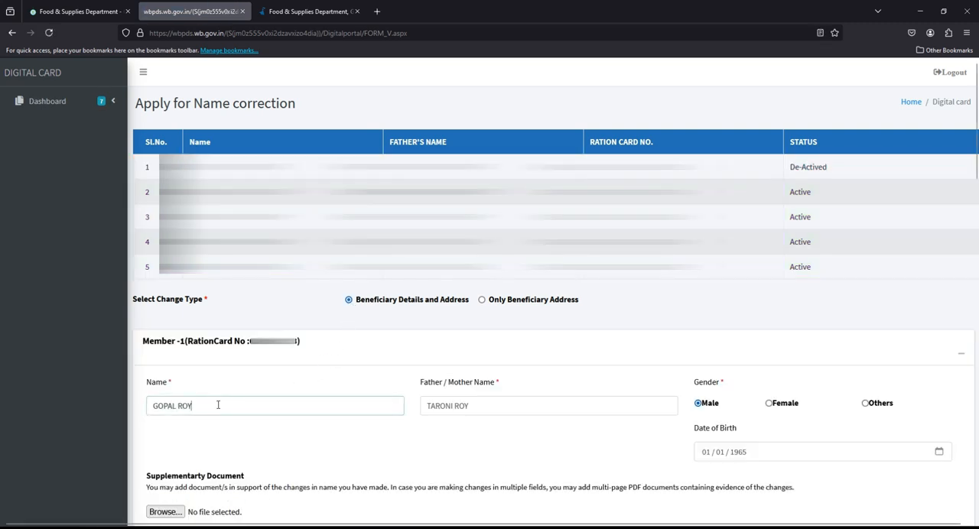
left_click_drag(218, 405, 138, 411)
key("BackSpace")
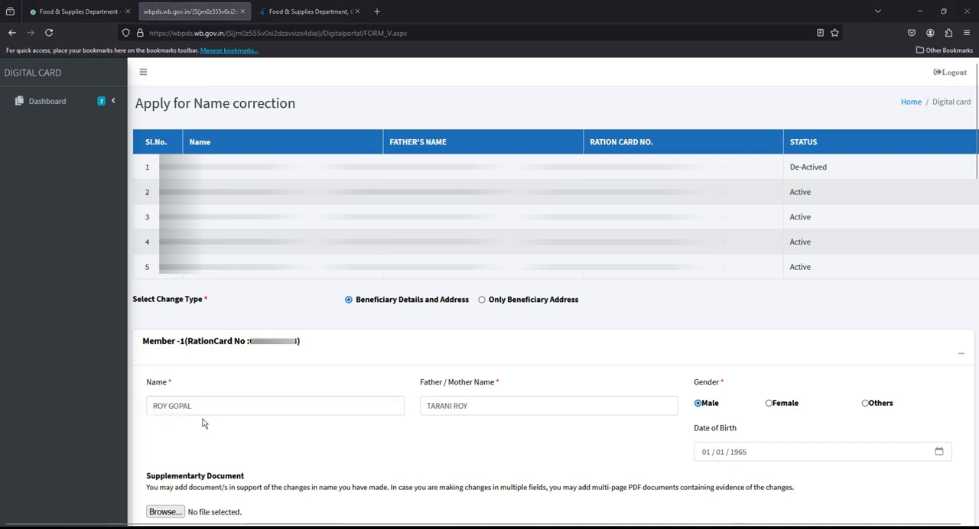
left_click(480, 408)
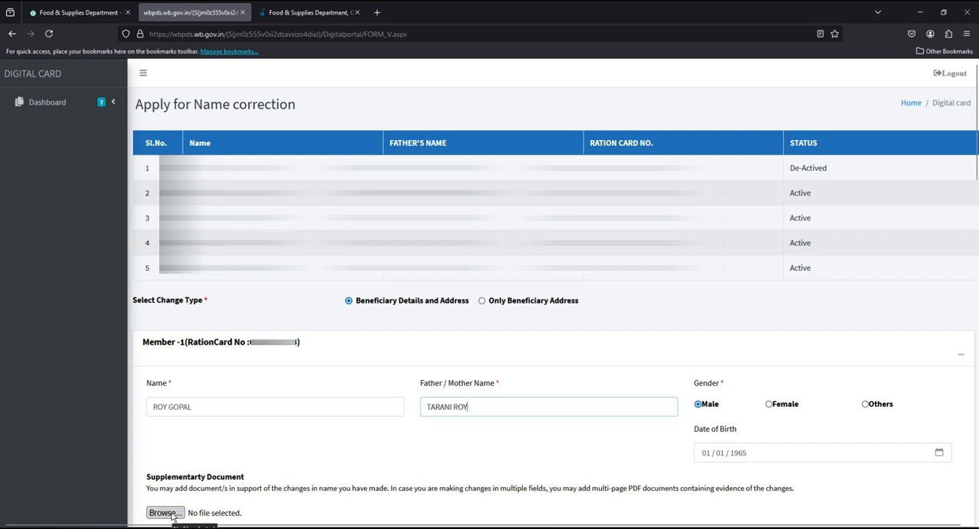
Attach the member's documents PDF from Downloads as the supplementary document for member 1's name change
scroll(144, 449, "down", 2)
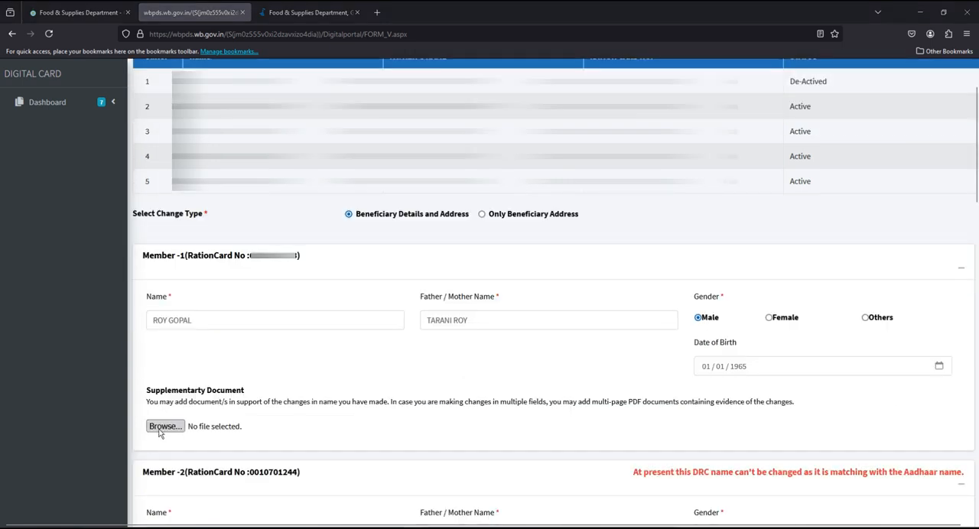
left_click(163, 429)
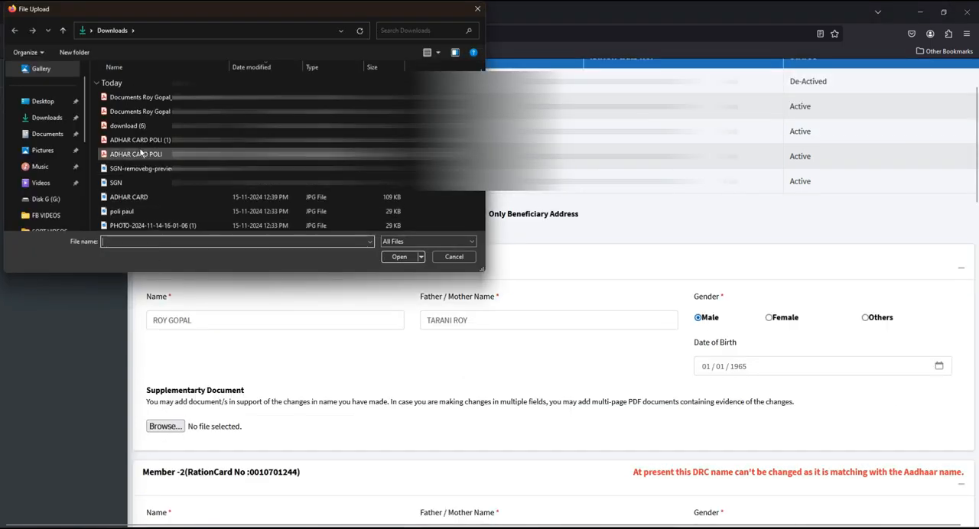
left_click(142, 98)
left_click(399, 257)
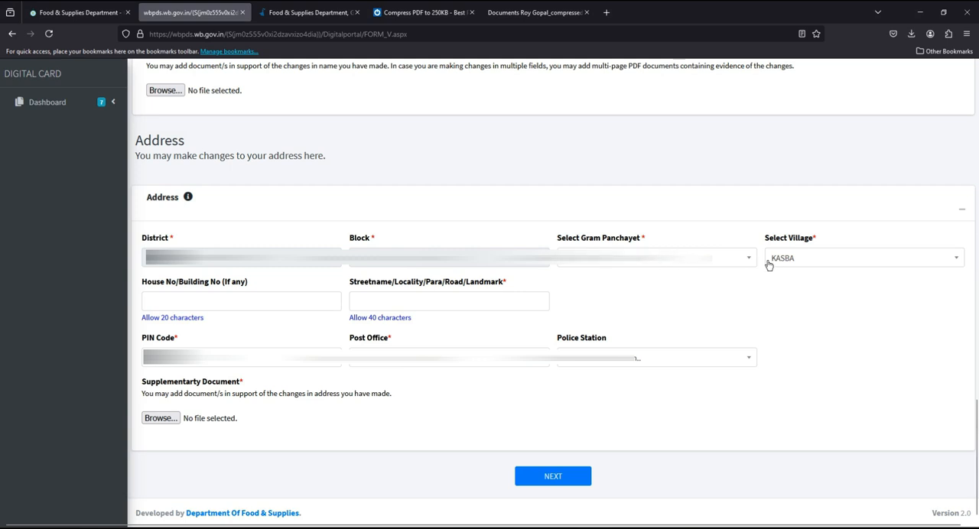
Fill in the street or locality of the address, attach the compressed documents PDF as address proof and continue to the preview
left_click(394, 306)
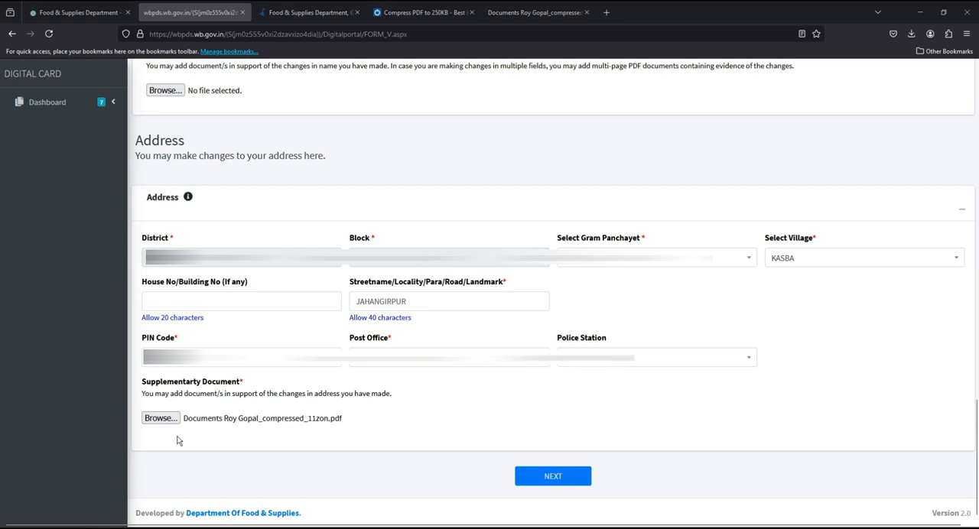
left_click(553, 477)
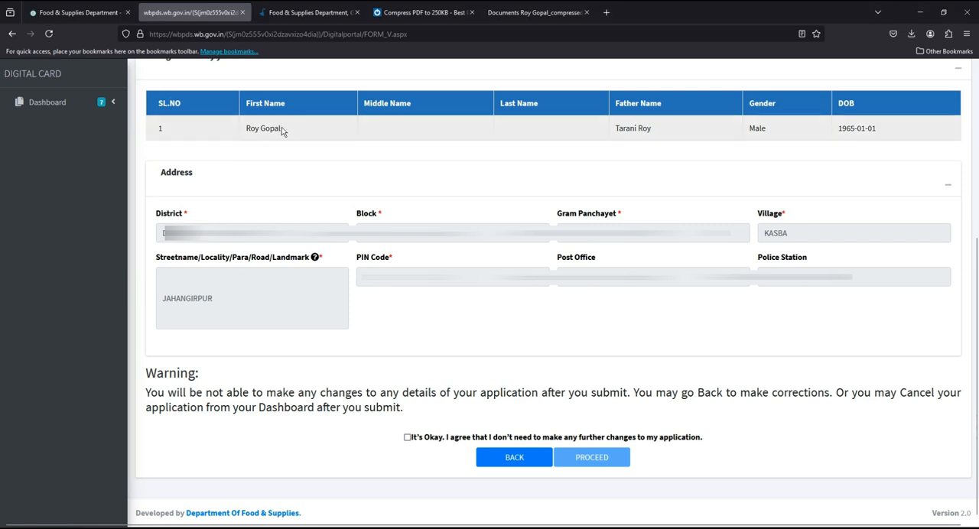
Check the corrected member and father names in the preview, agree that no further changes are needed and proceed
left_click_drag(297, 131, 202, 134)
left_click(637, 132)
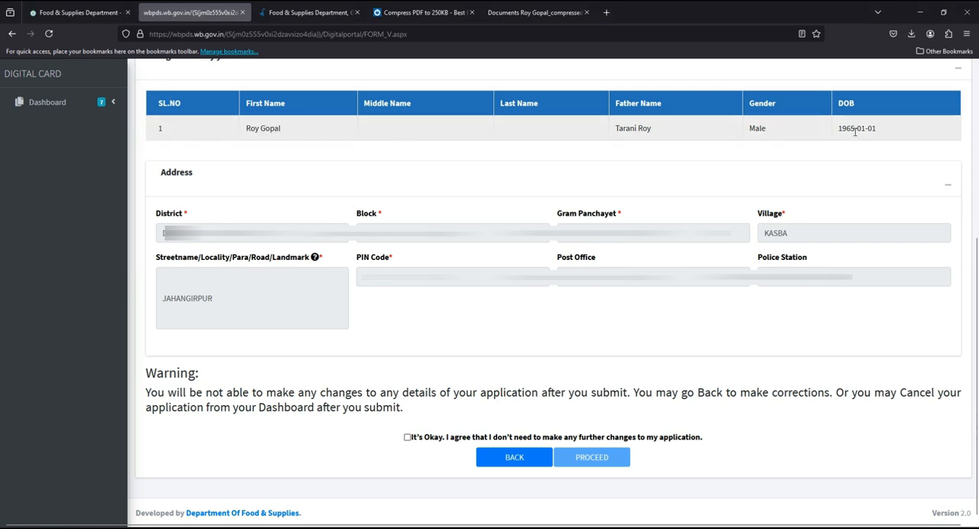
left_click(407, 437)
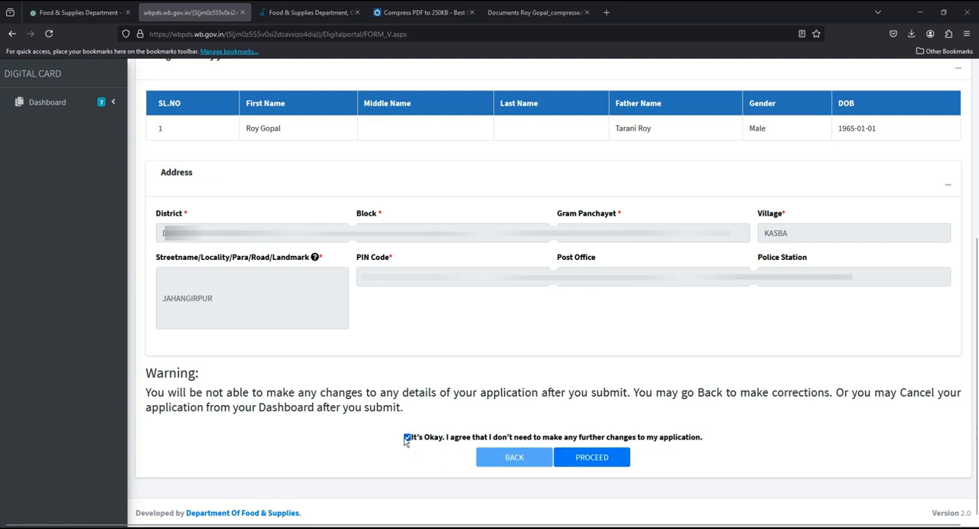
left_click(589, 464)
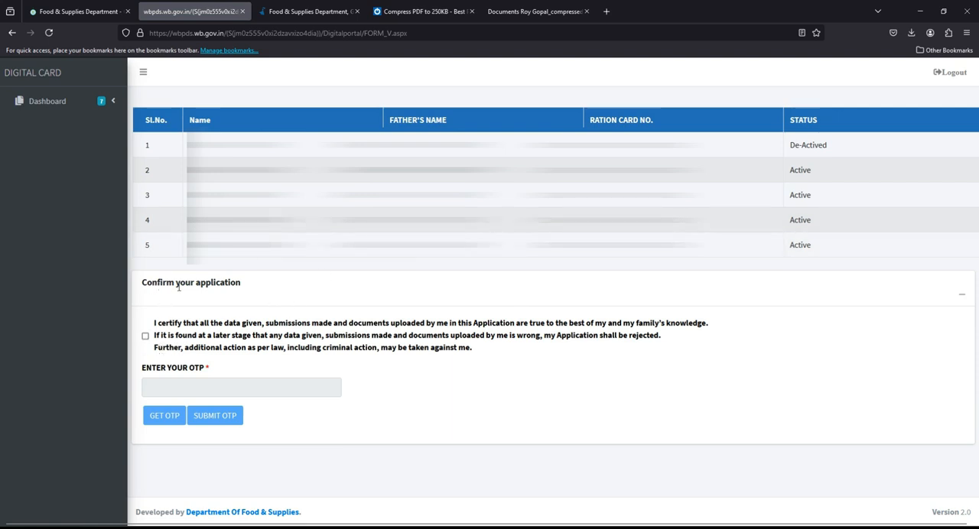
Certify that the application data are true, request the OTP, enter the received verification code and submit the Form-5 application
left_click(145, 337)
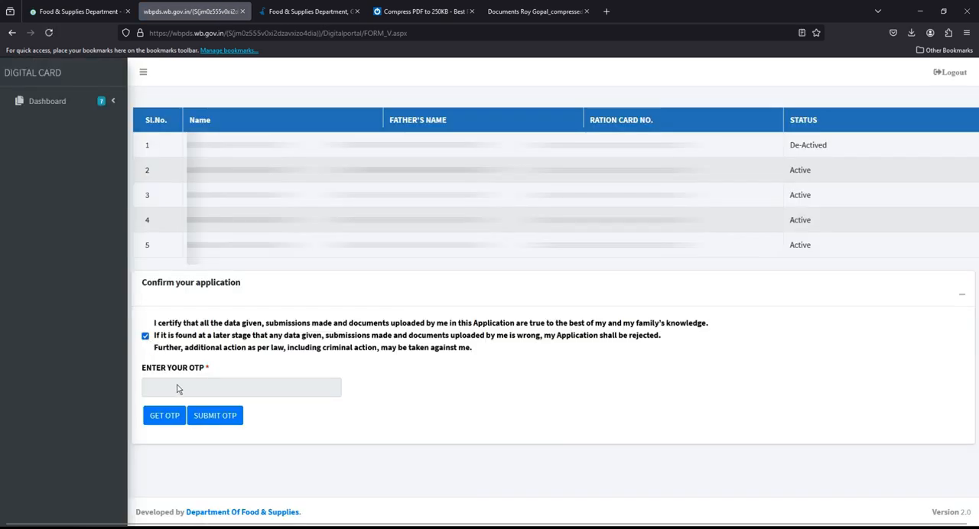
left_click(159, 421)
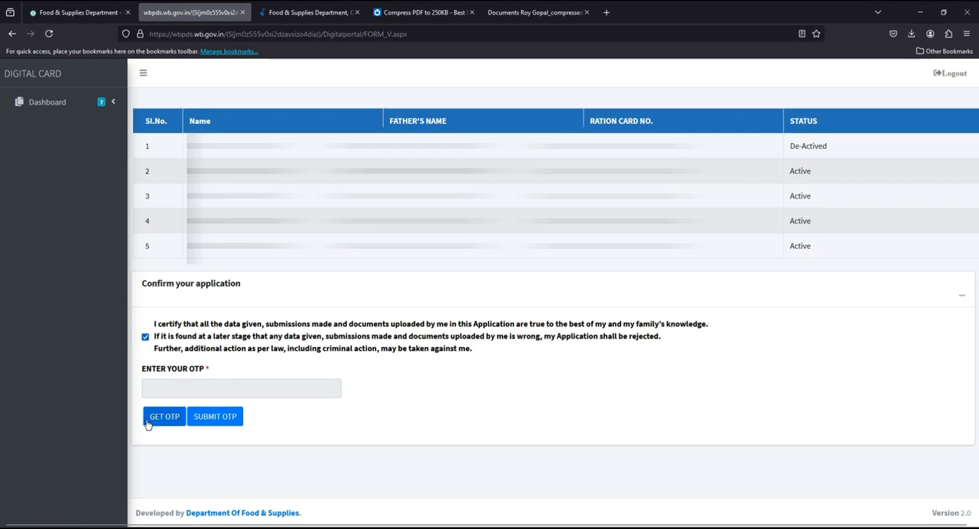
left_click(161, 425)
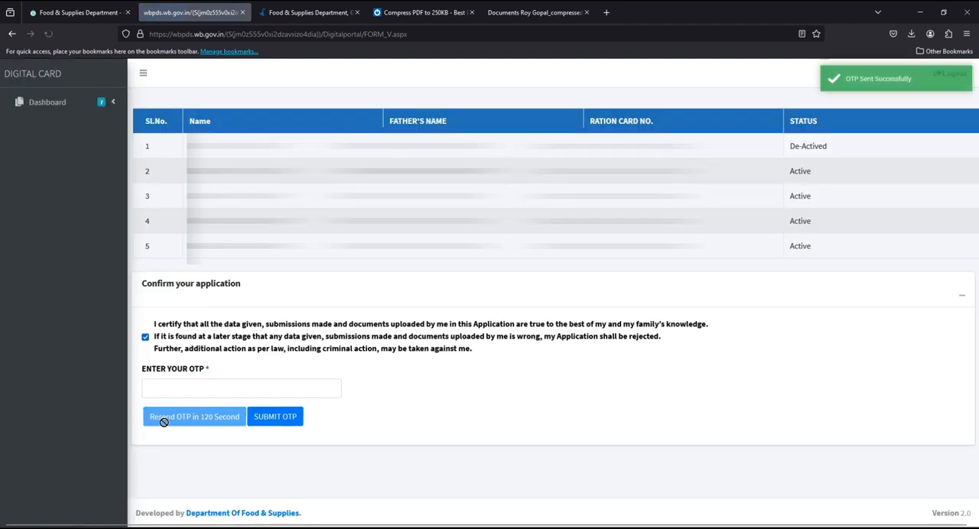
left_click(196, 386)
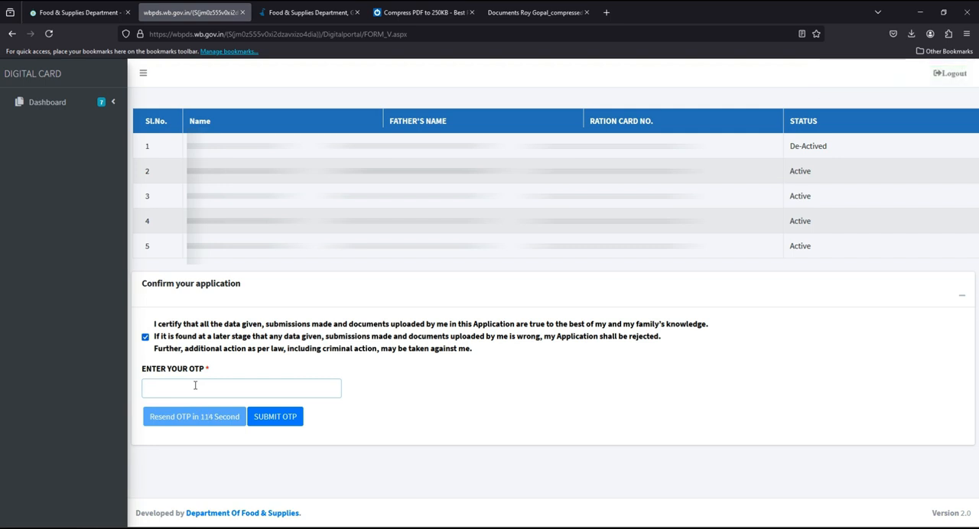
left_click(270, 426)
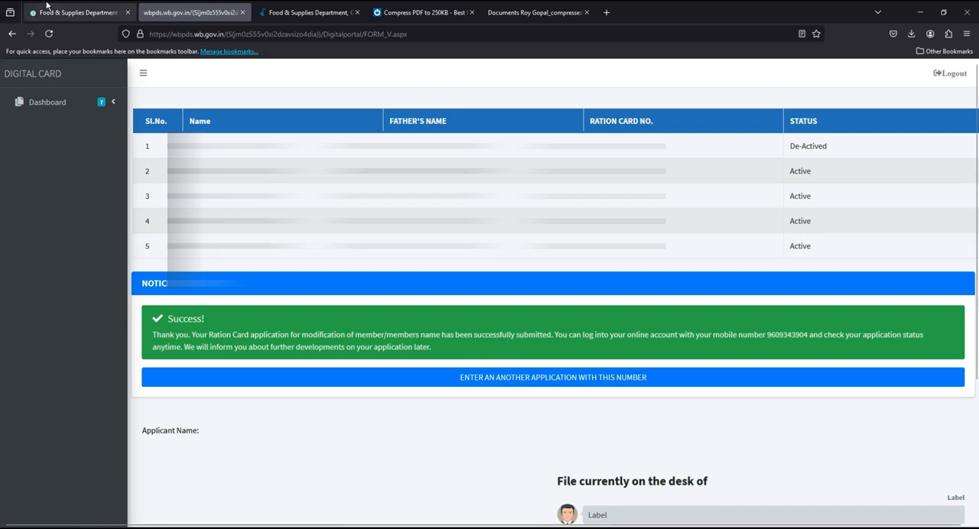
Open the ration card application status check from the Food & Supplies site, look up the Form-V application and review its submission time and stage statuses
left_click(75, 12)
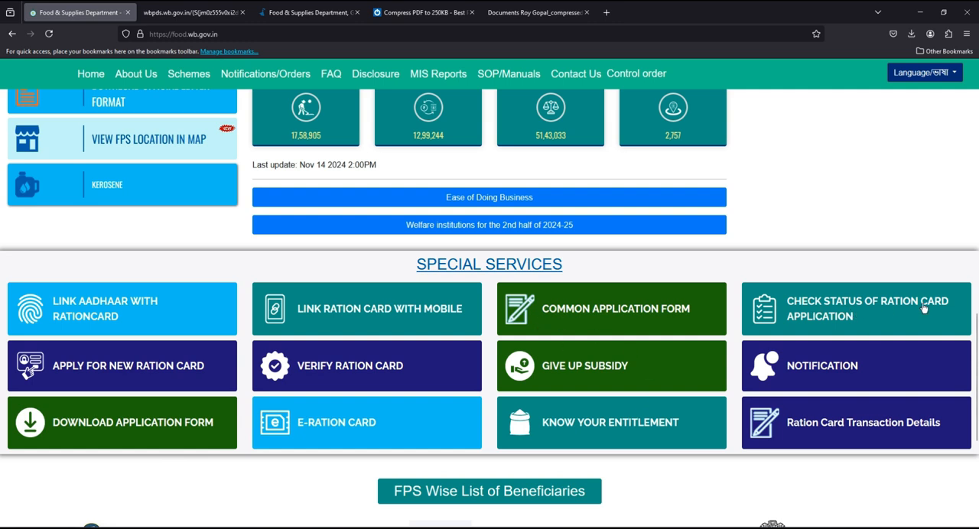
left_click(839, 315)
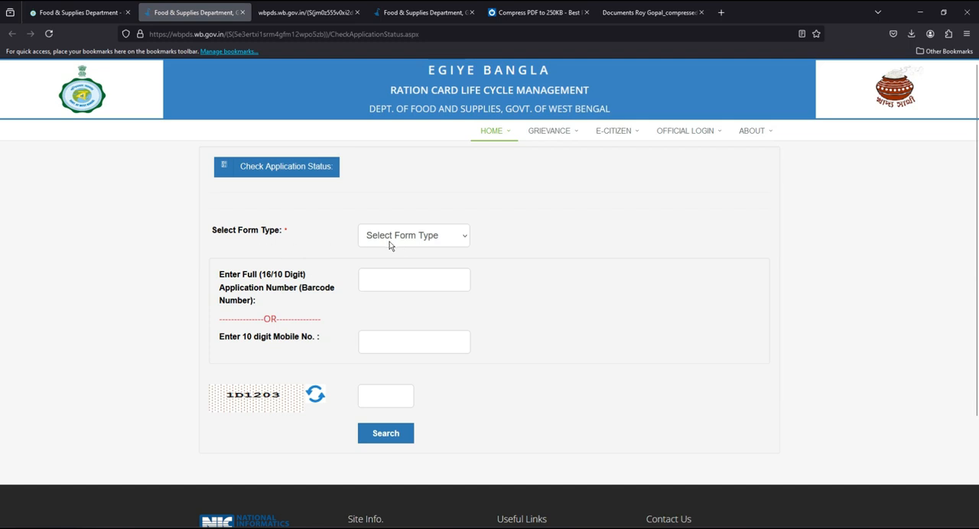
left_click(390, 244)
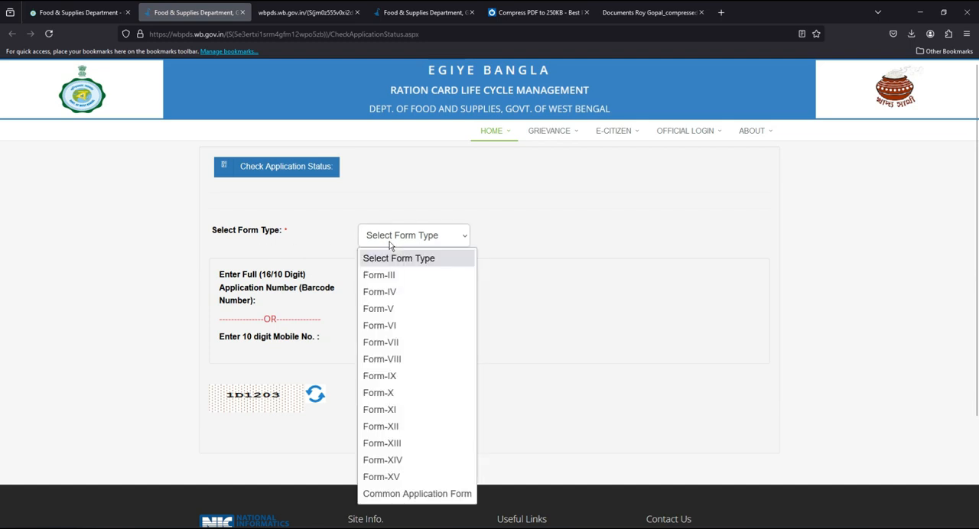
left_click(391, 309)
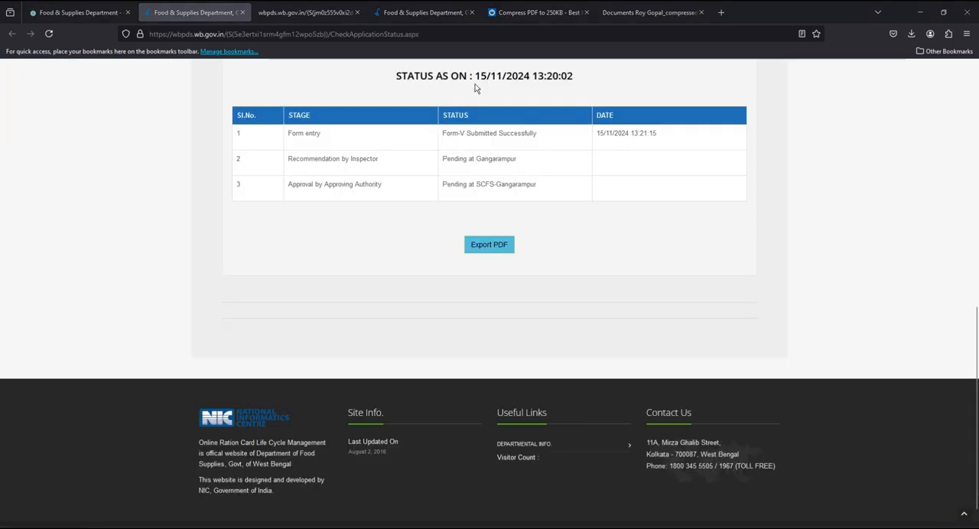
left_click_drag(478, 73, 563, 76)
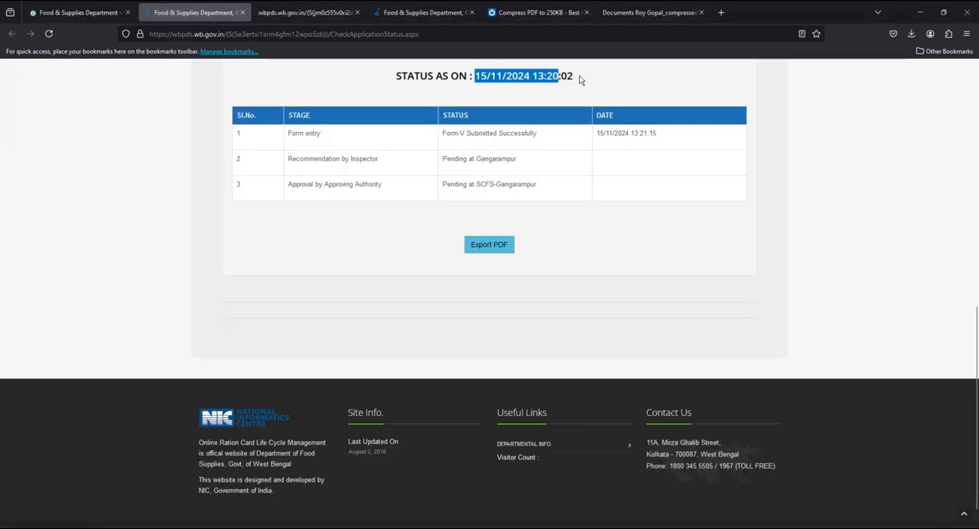
left_click(580, 76)
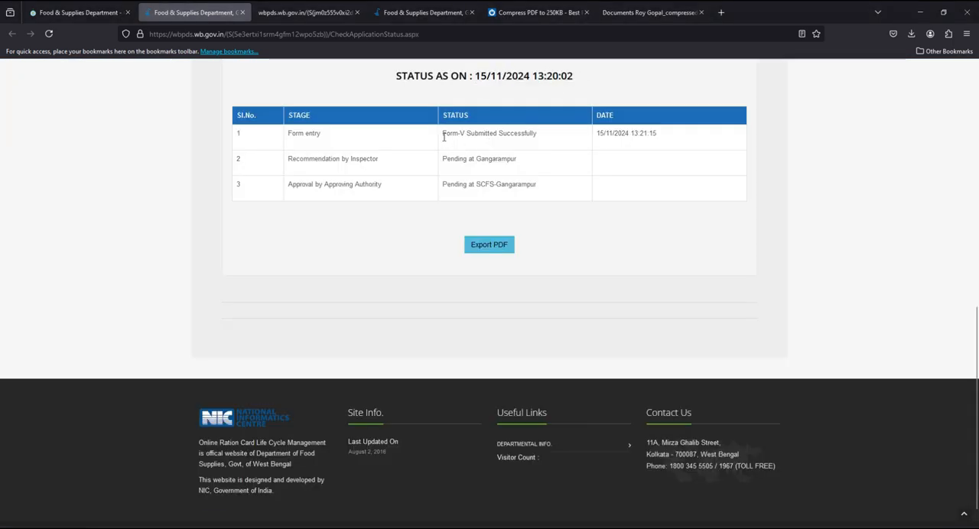
left_click_drag(450, 134, 539, 138)
left_click(490, 167)
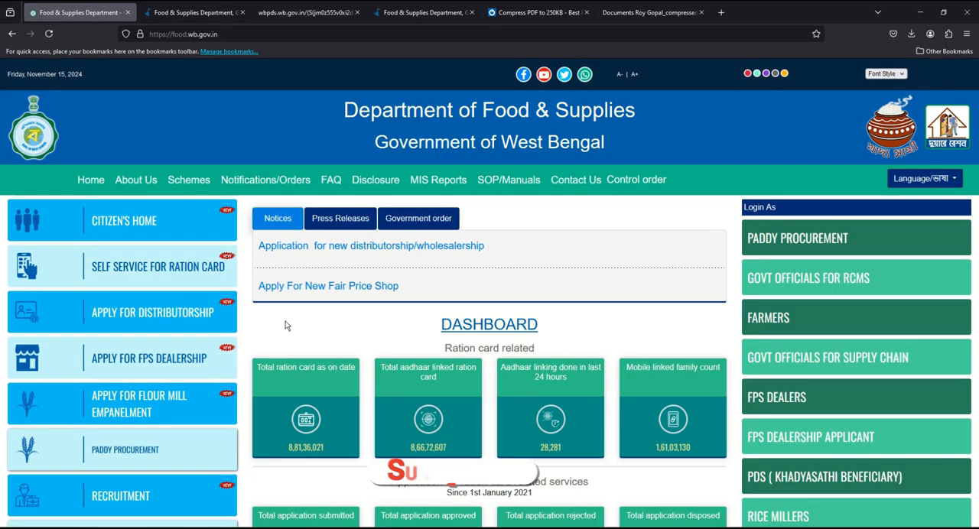